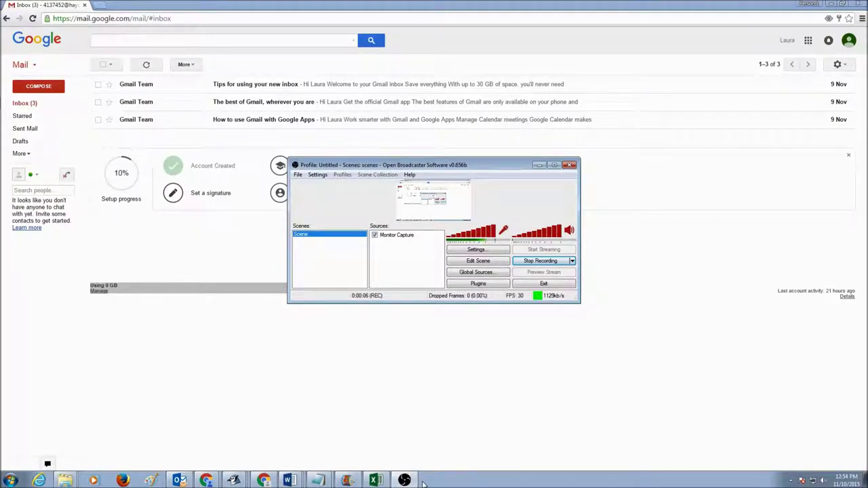
From Gmail, open Google Sites through the Google apps product list and open Laura's Portfolio.
left_click(541, 166)
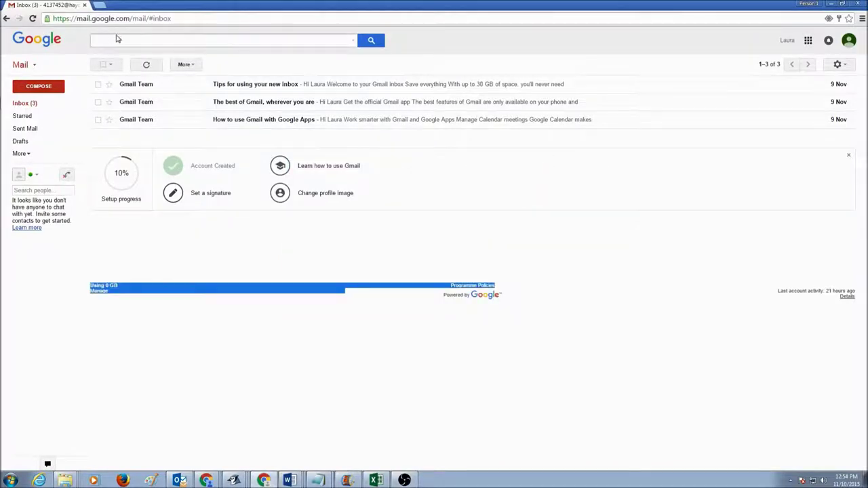
left_click(810, 42)
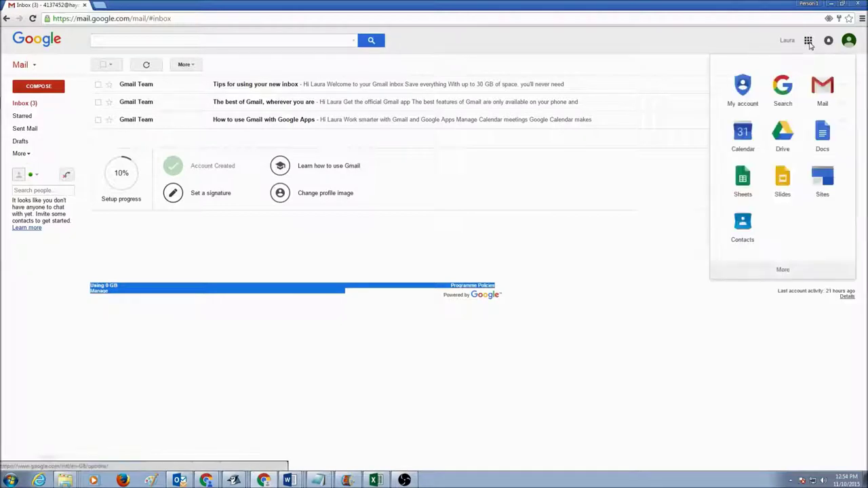
left_click(784, 271)
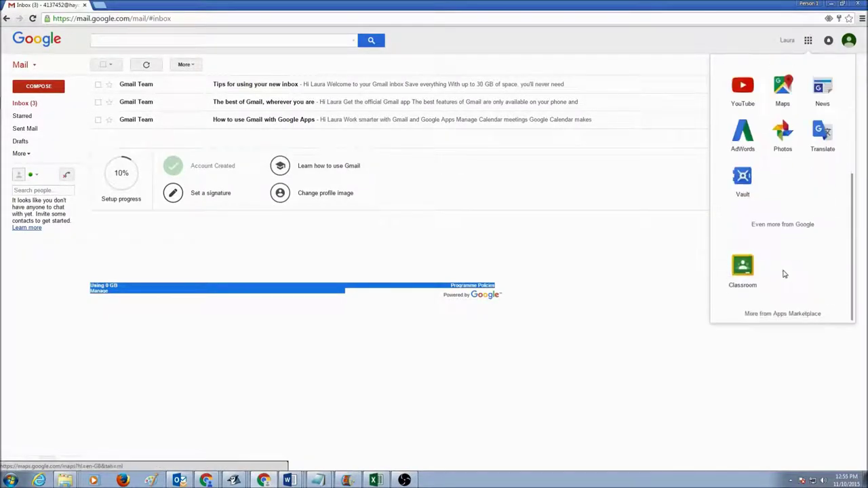
left_click(780, 226)
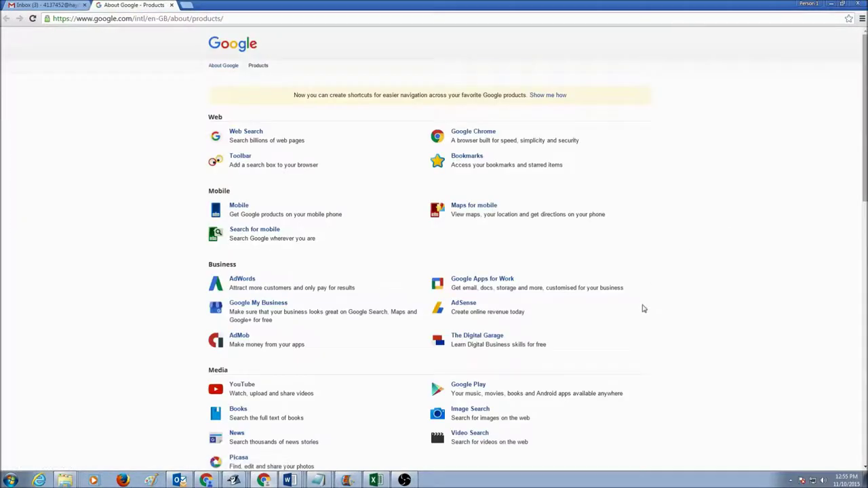
scroll(657, 304, "down", 5)
scroll(661, 321, "down", 3)
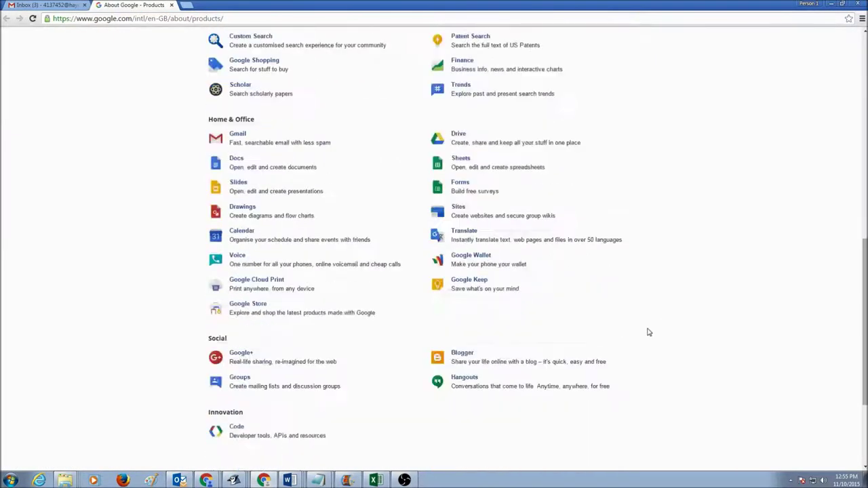
left_click(464, 215)
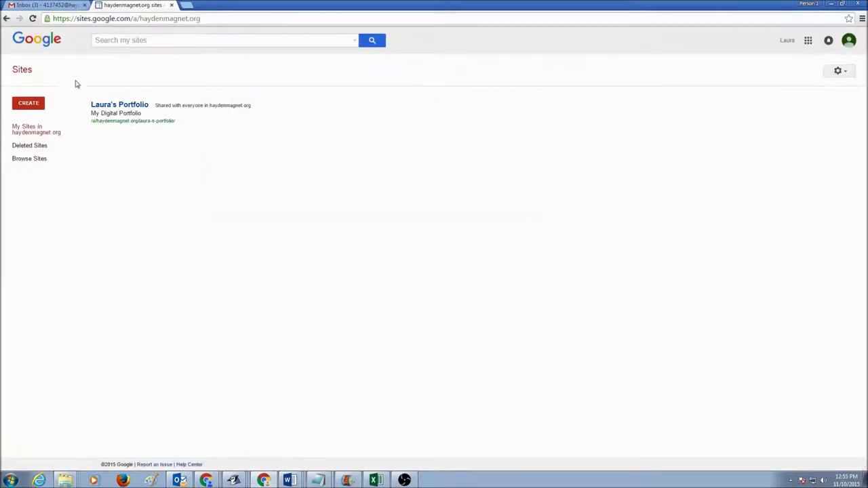
left_click(122, 107)
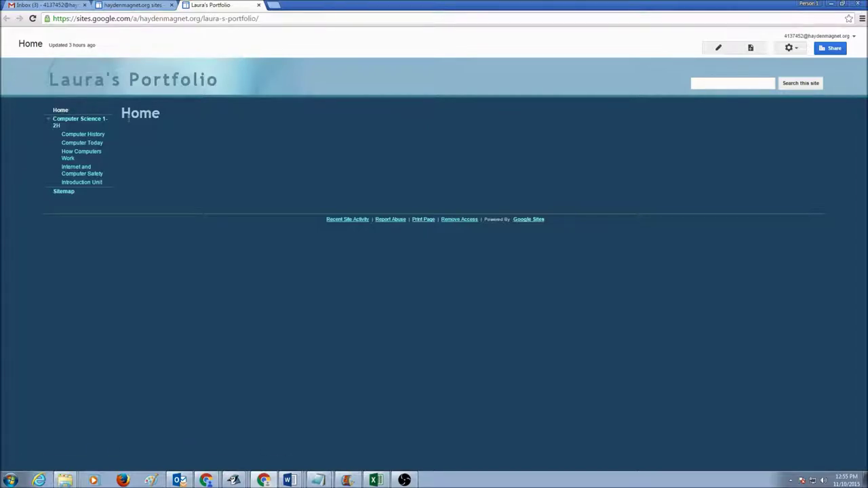
View the Computer History page, go back to Home, and start editing it.
left_click(87, 138)
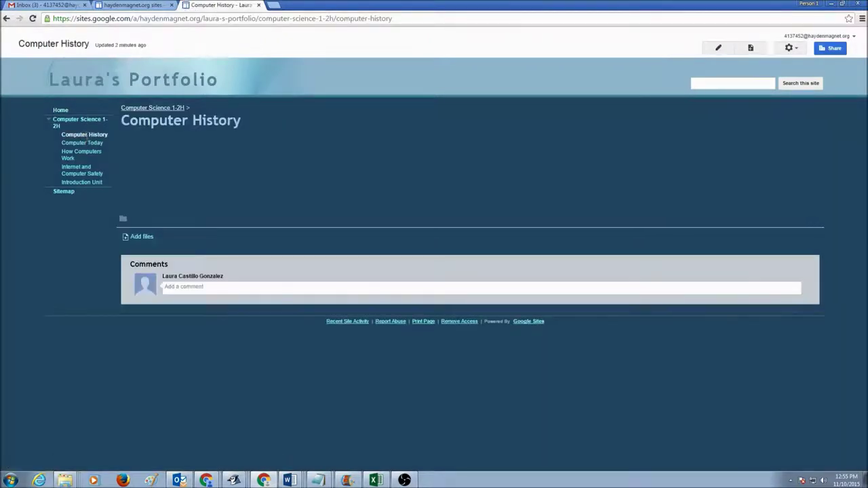
left_click(63, 111)
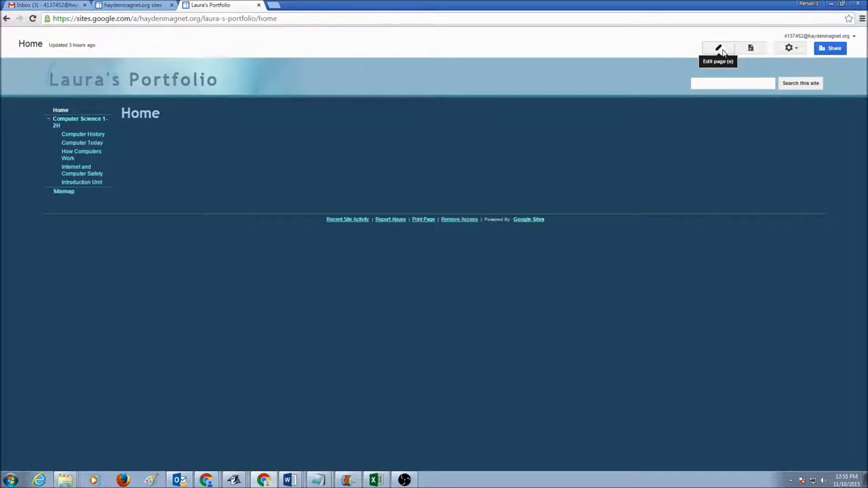
left_click(721, 51)
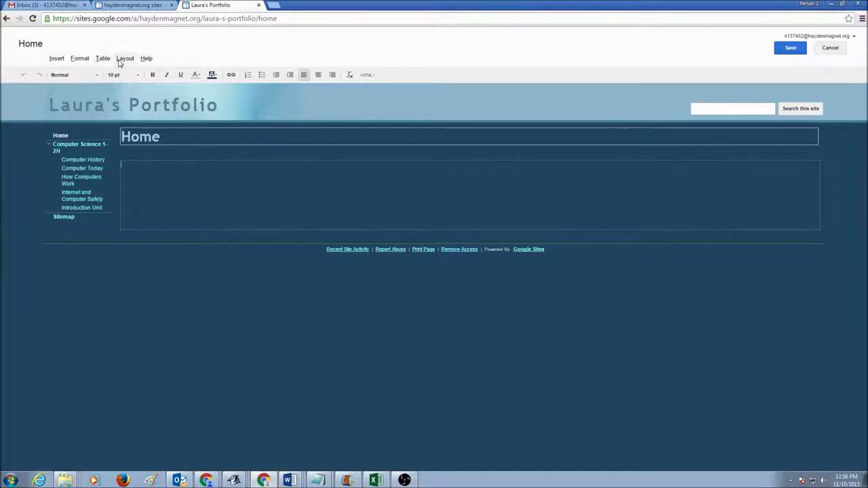
Switch the Home page to the One column layout.
left_click(125, 58)
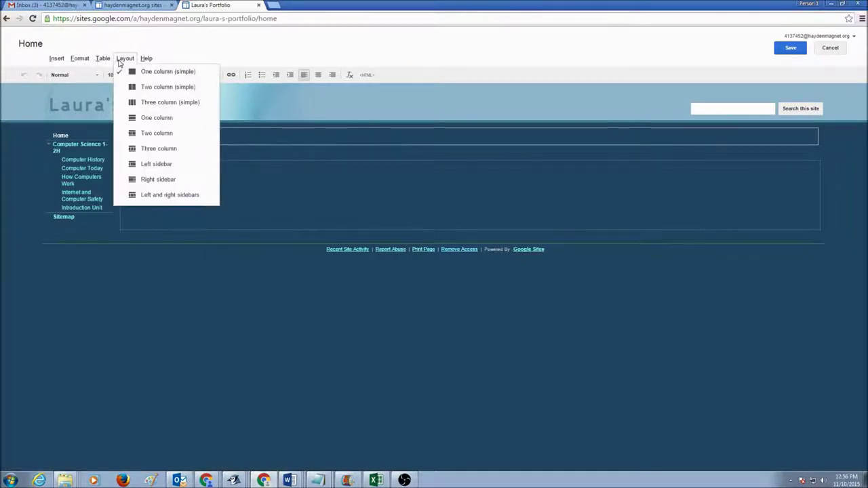
left_click(151, 119)
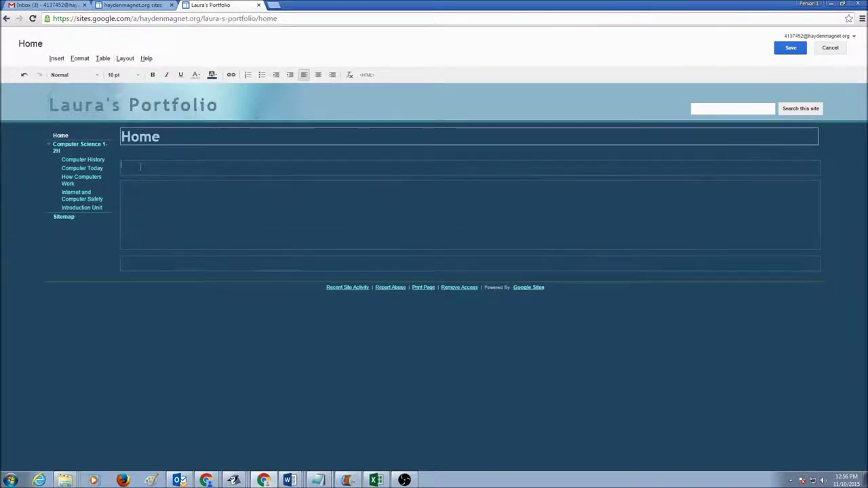
Enter 'Welcome to my Home Page!' in the header, capitalising 'Page', and select the line.
type("Welcome")
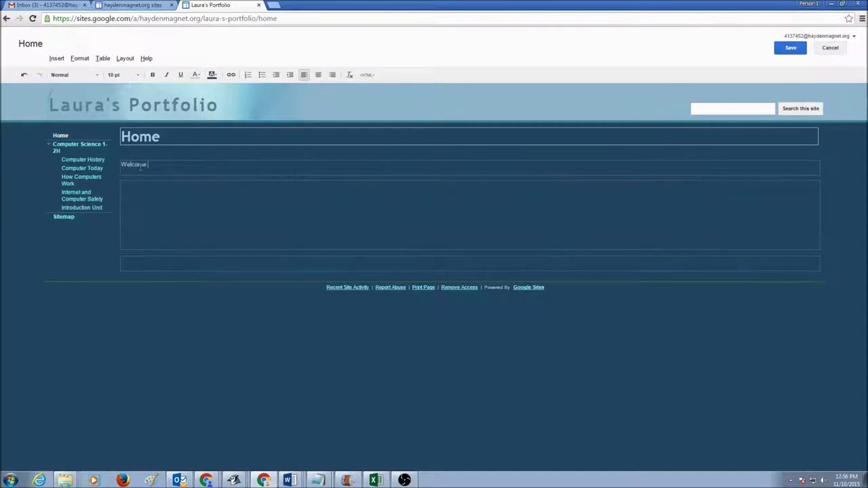
type(" to my Home page!")
left_click(184, 165)
key("BackSpace")
type("P")
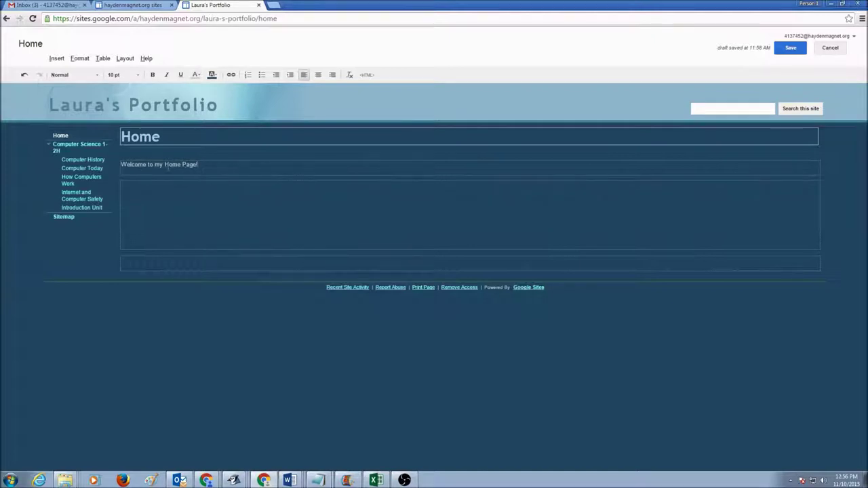
left_click_drag(124, 165, 210, 169)
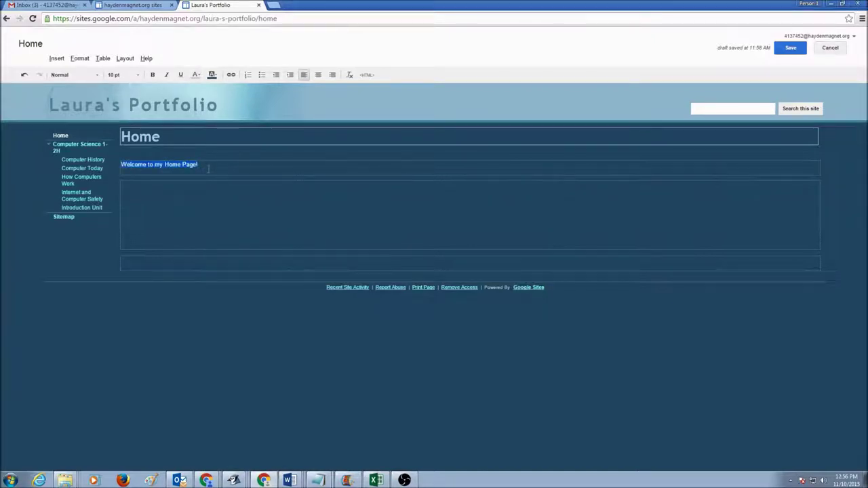
Make the welcome line bold Georgia, trying italic and underline but removing them.
left_click(97, 76)
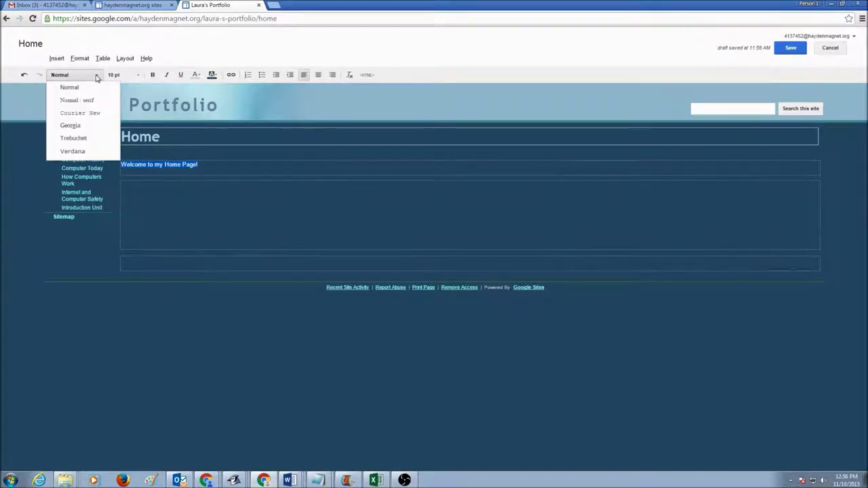
left_click(85, 126)
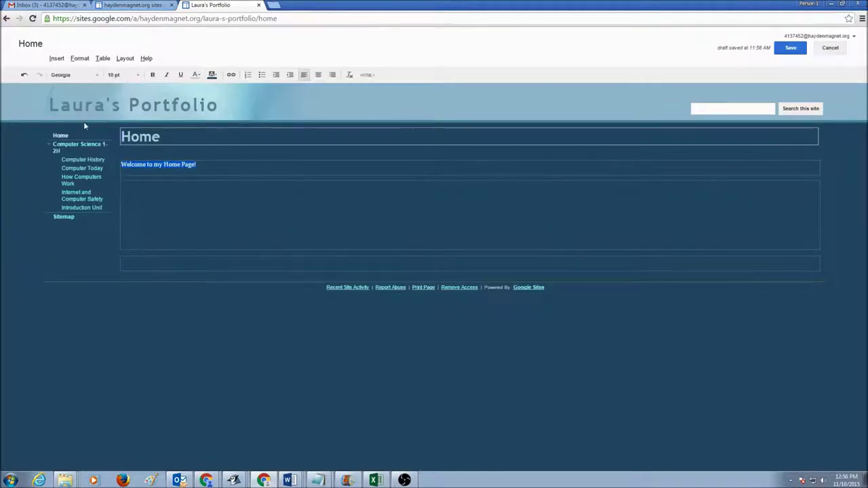
left_click(154, 75)
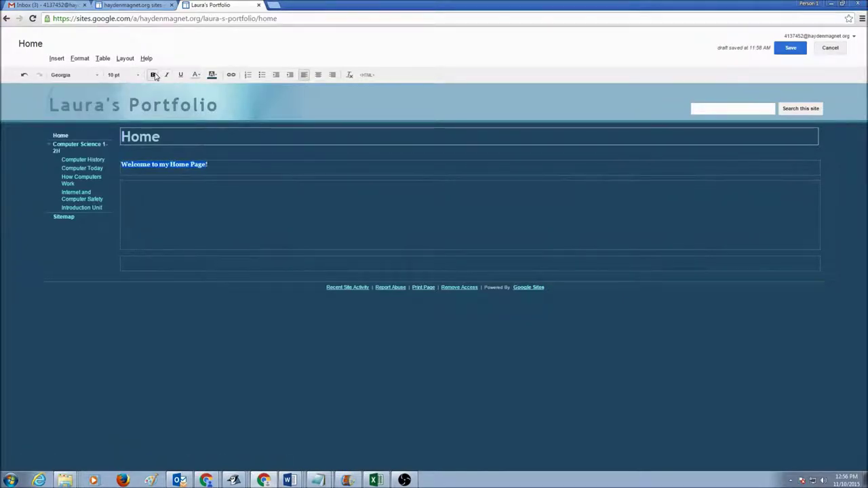
left_click(167, 76)
left_click(180, 75)
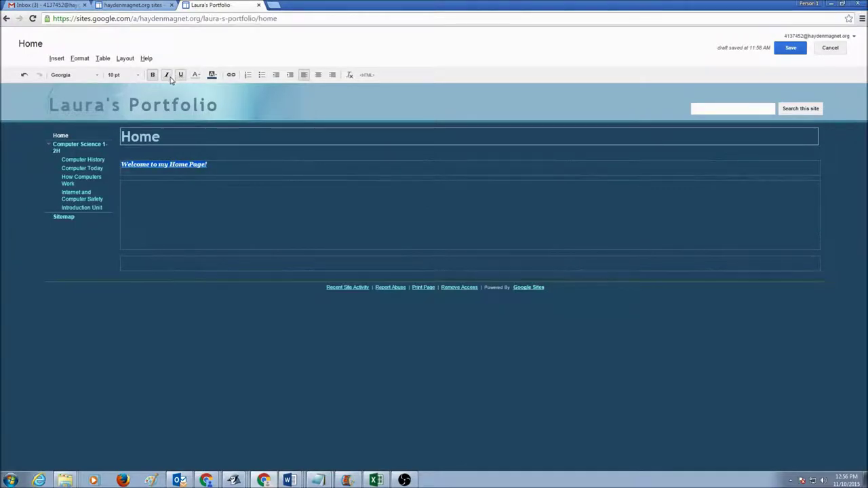
left_click(167, 75)
left_click(180, 75)
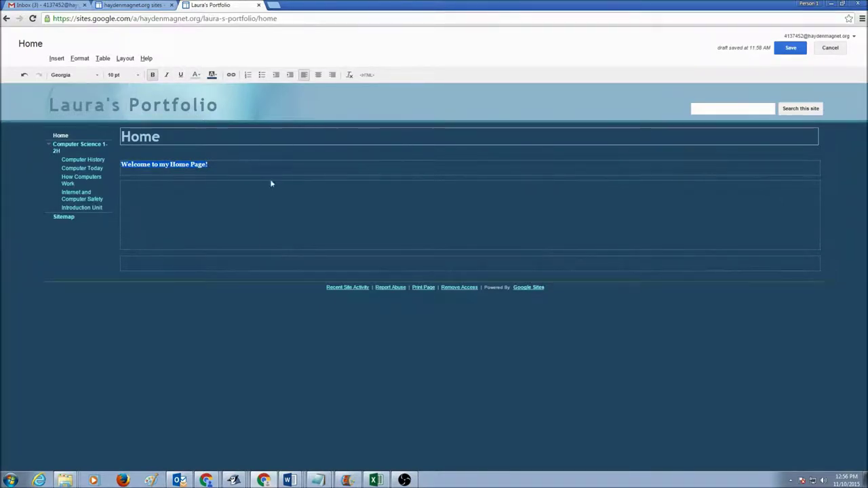
Colour the welcome line's text yellow.
left_click(198, 75)
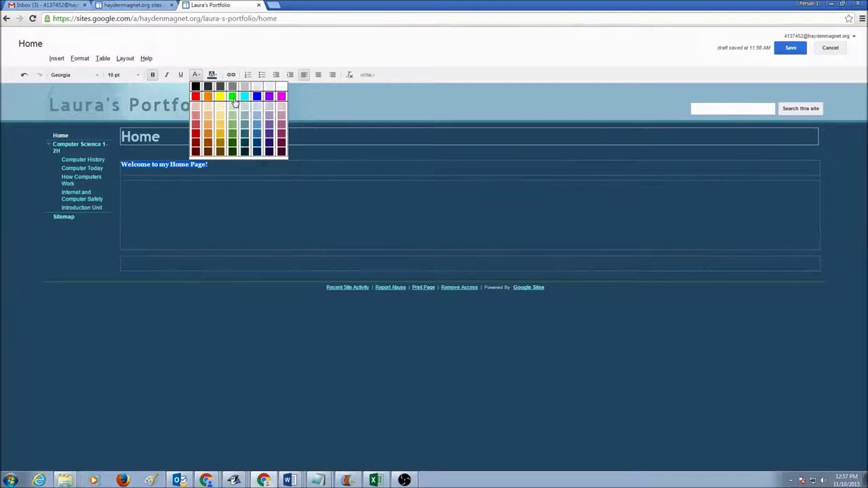
left_click(219, 97)
left_click(209, 191)
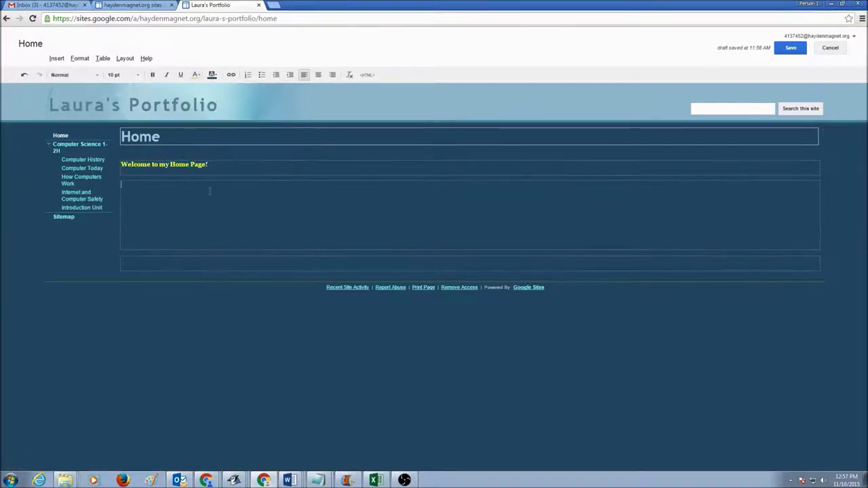
left_click(164, 203)
Try a magenta background highlight on the welcome line, then undo it.
left_click_drag(214, 165, 126, 164)
left_click(214, 75)
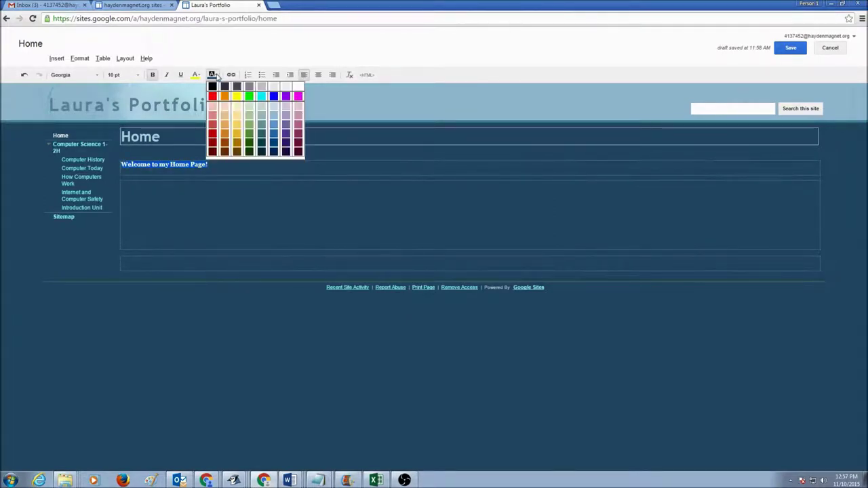
left_click(297, 98)
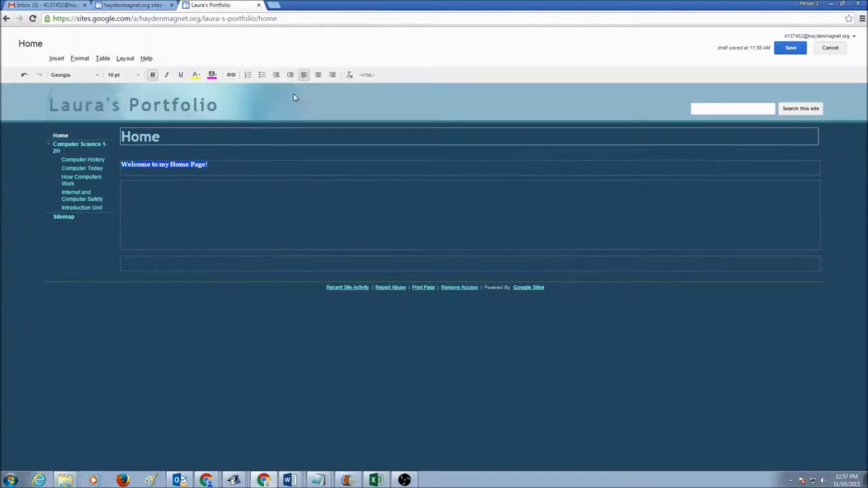
left_click(239, 246)
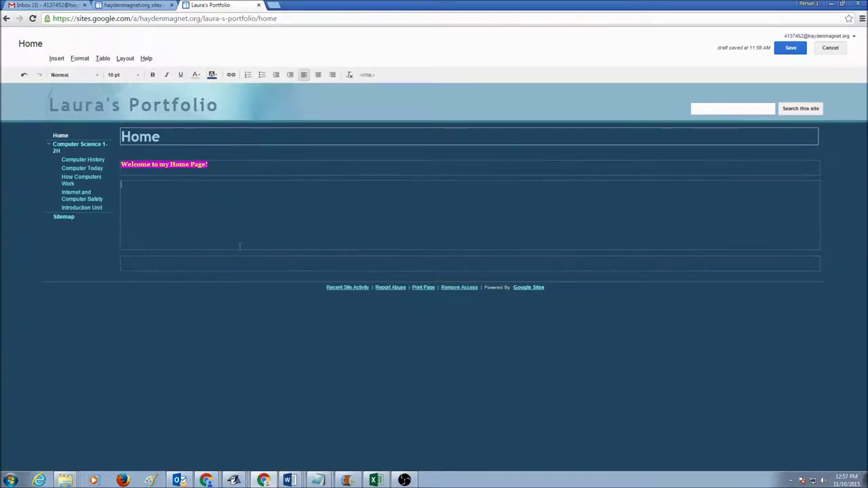
key("BackSpace")
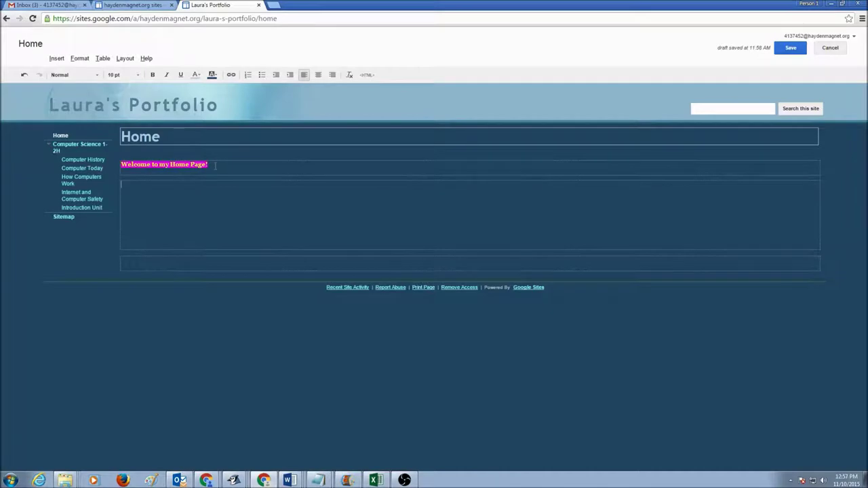
key("ctrl+z")
key("ctrl+z")
left_click(242, 152)
left_click(236, 164)
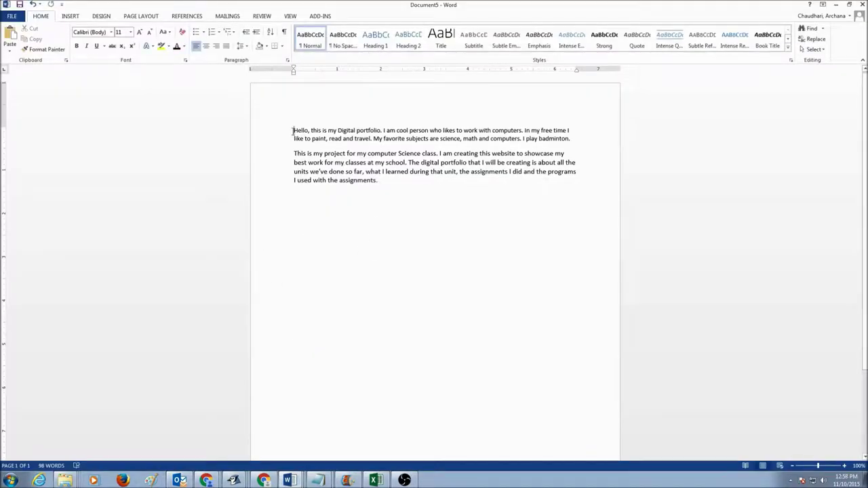
Select the first portfolio paragraph in the Word document.
left_click_drag(294, 130, 574, 139)
key("ctrl+c")
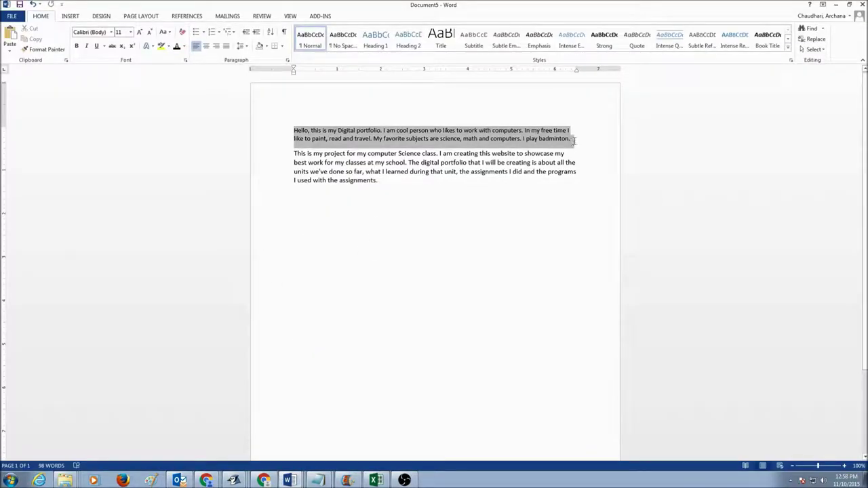
Minimize Word to get back to the Google Sites page editor.
left_click(835, 5)
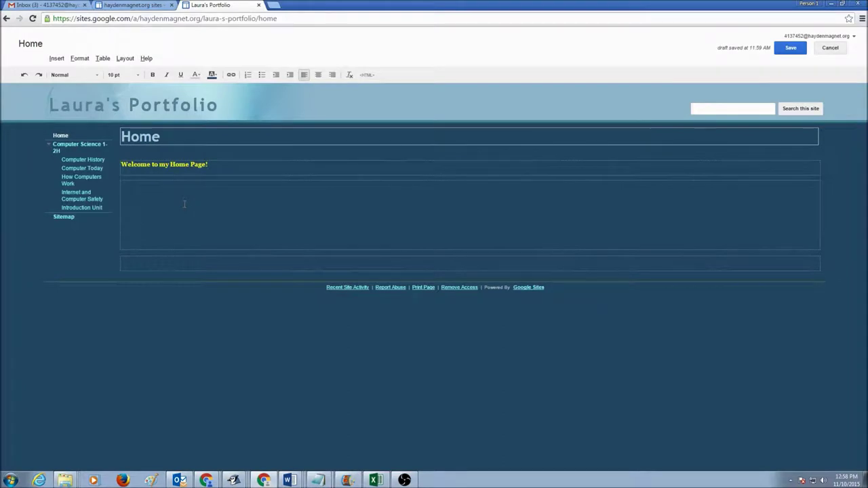
Paste the 'Hello, this is my Digital portfolio.' paragraph into the main content box.
key("ctrl+v")
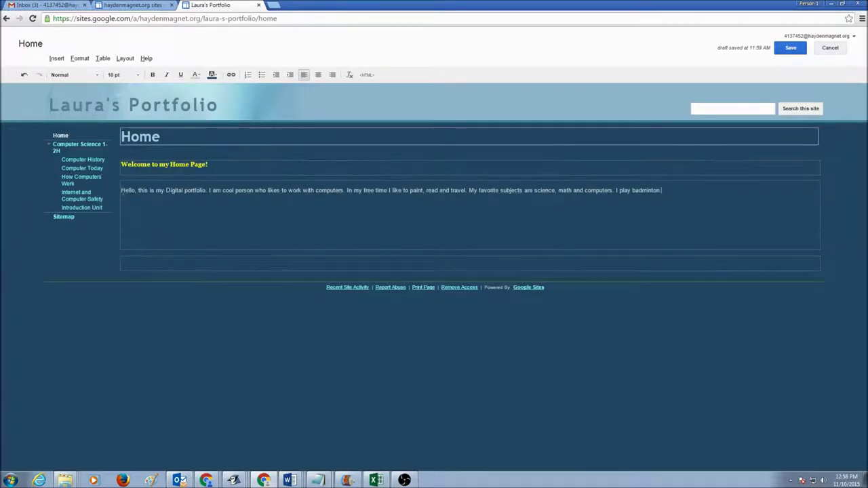
left_click_drag(123, 191, 683, 194)
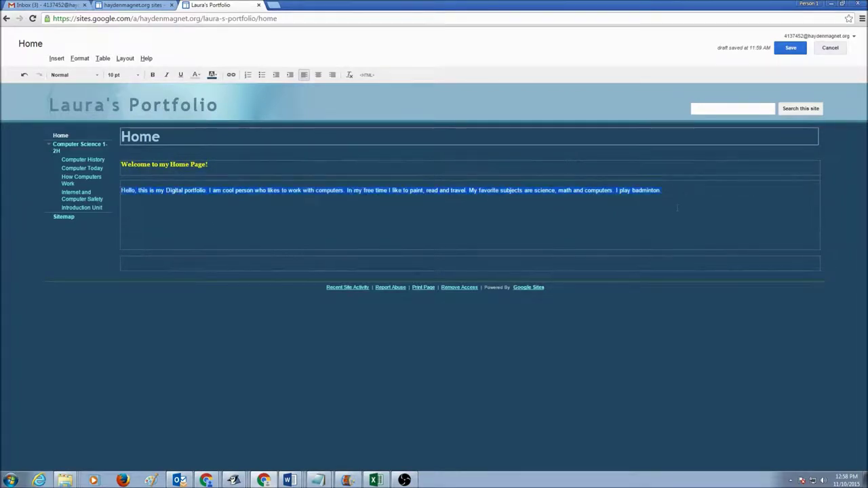
left_click(677, 208)
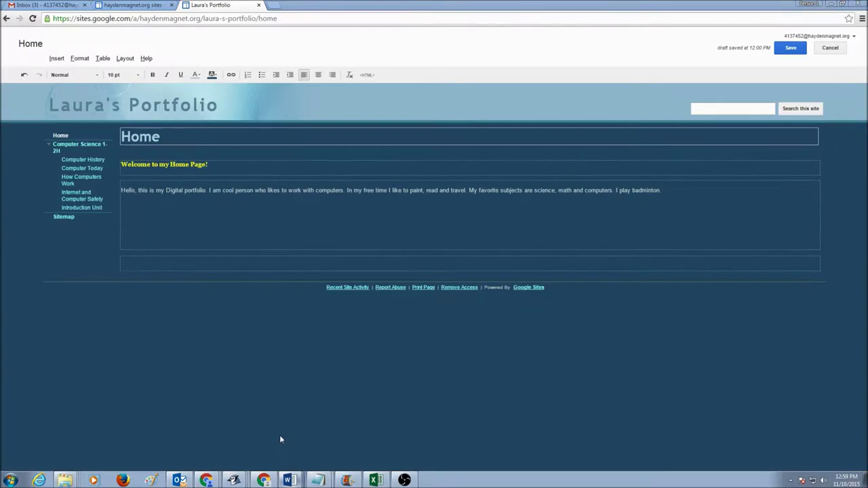
Copy Word's second paragraph into the Sites content box, then undo the paste.
left_click(289, 480)
left_click(294, 158)
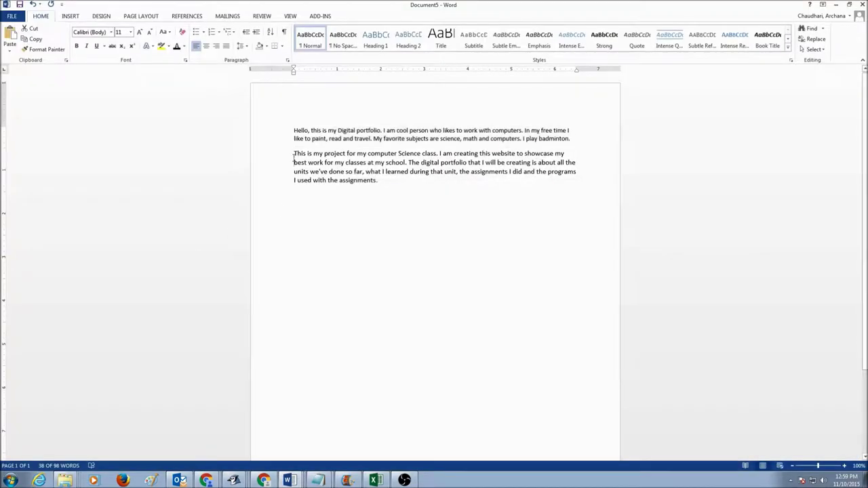
left_click_drag(294, 158, 381, 182)
key("ctrl+c")
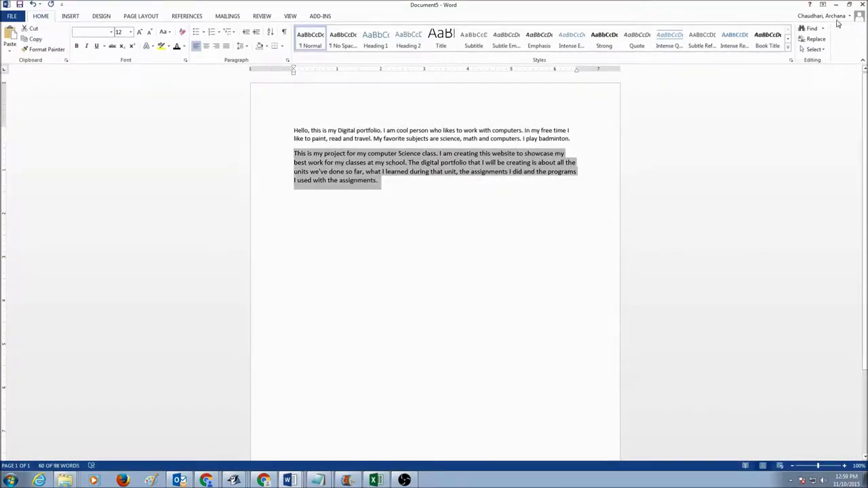
left_click(835, 4)
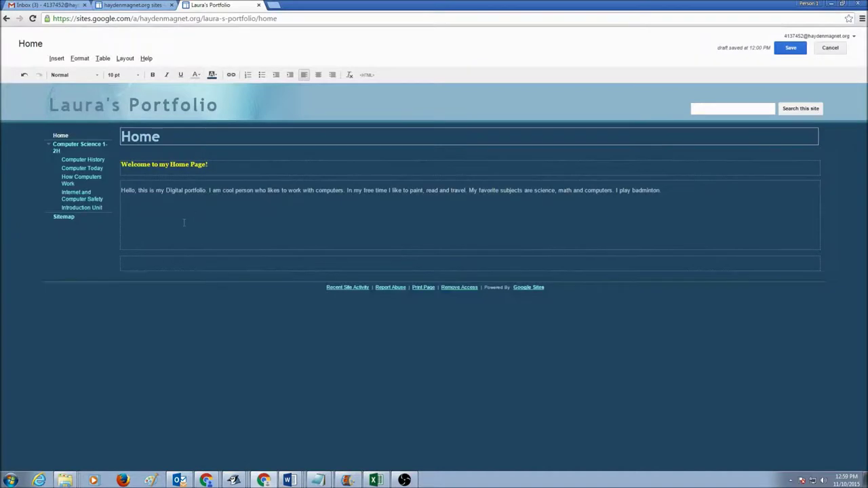
key("ctrl+v")
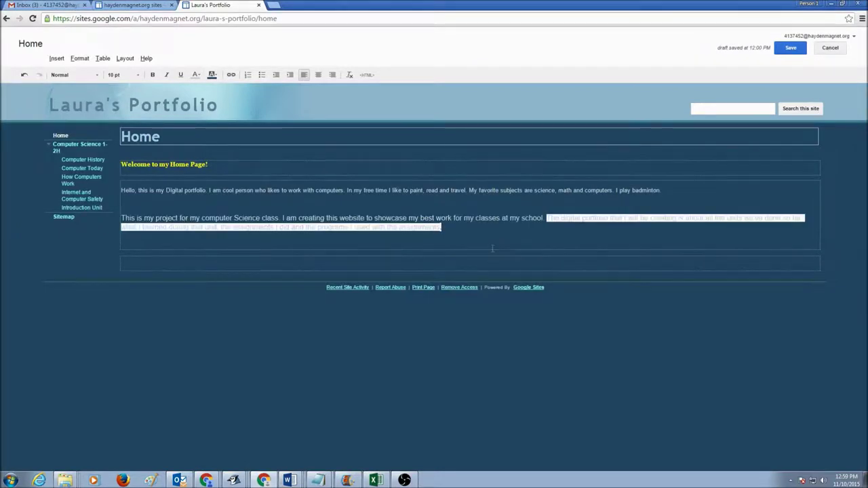
left_click(24, 75)
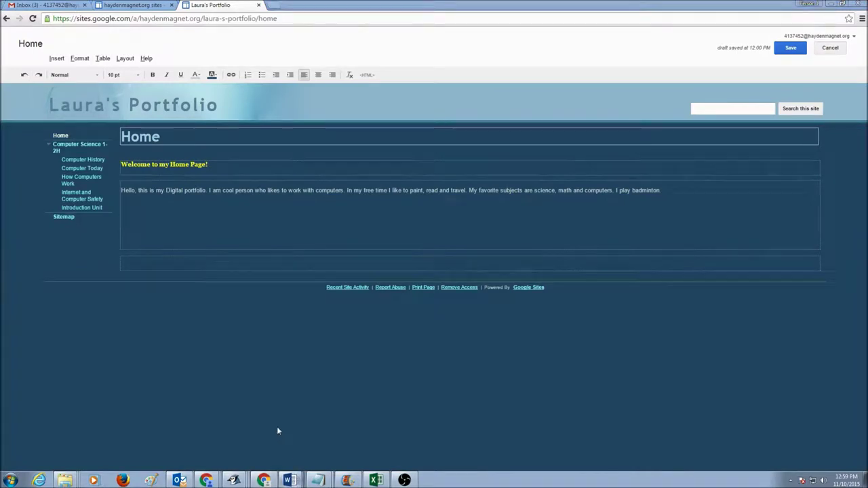
Reselect the second paragraph in Word, paste it again, and undo that paste too.
left_click(289, 480)
left_click(368, 240)
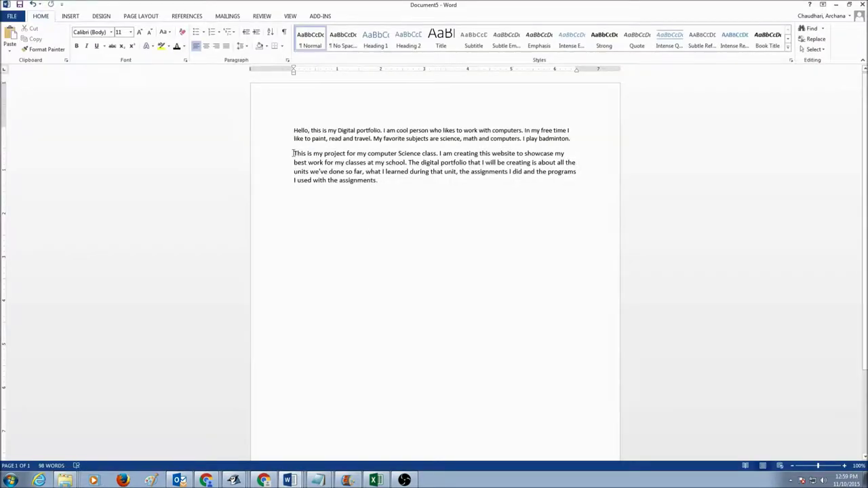
left_click_drag(293, 154, 379, 182)
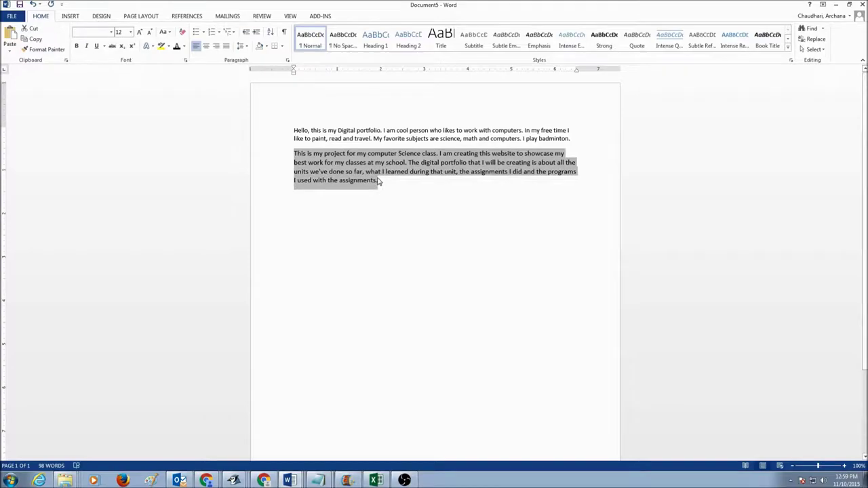
left_click(836, 5)
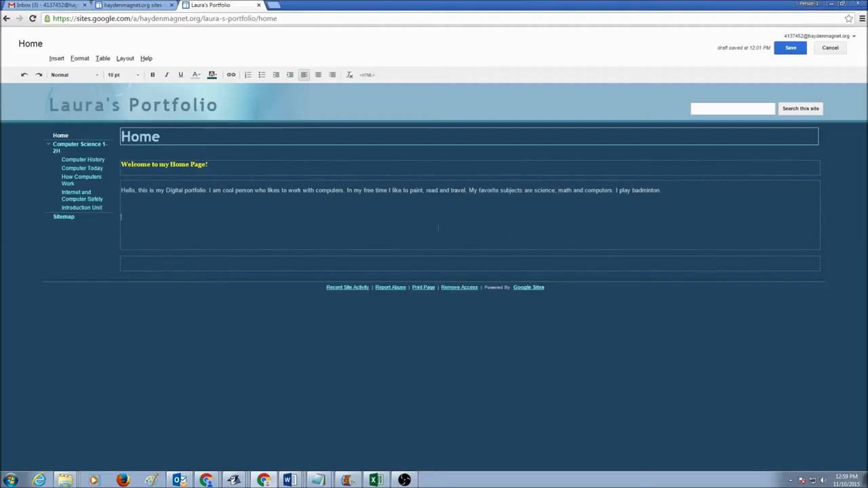
key("ctrl+v")
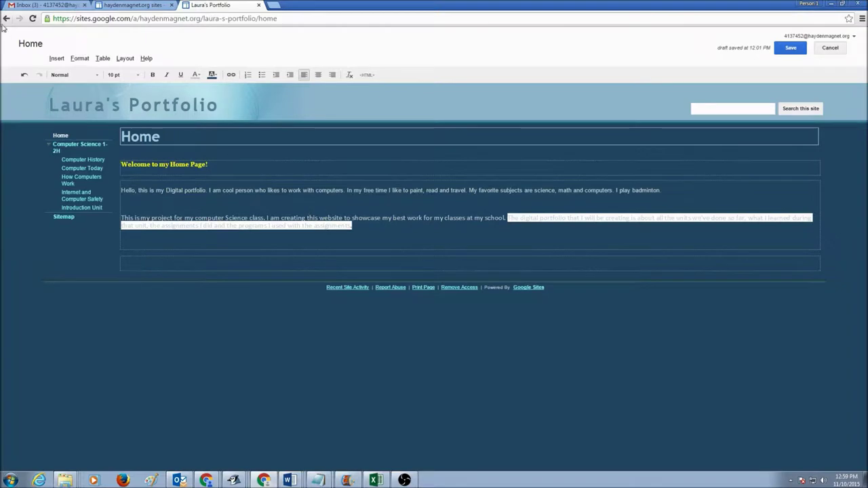
left_click(24, 74)
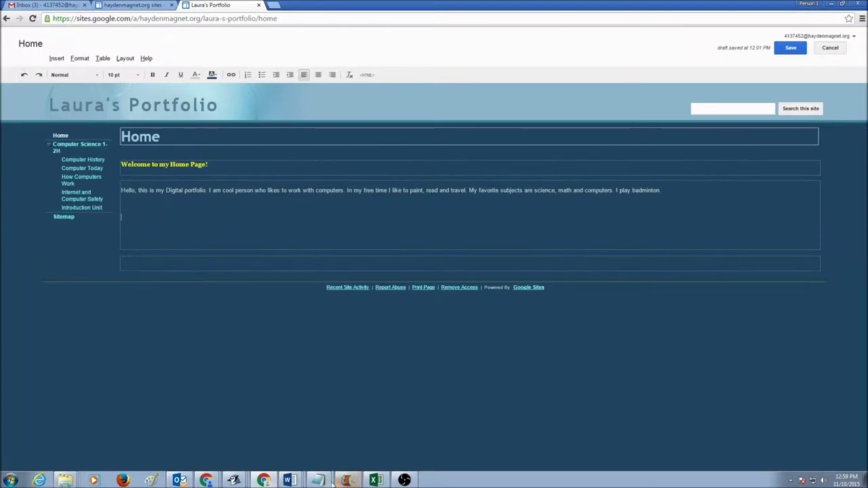
Select the second Word paragraph about the computer Science project and paste it into Notepad as plain text.
left_click(280, 425)
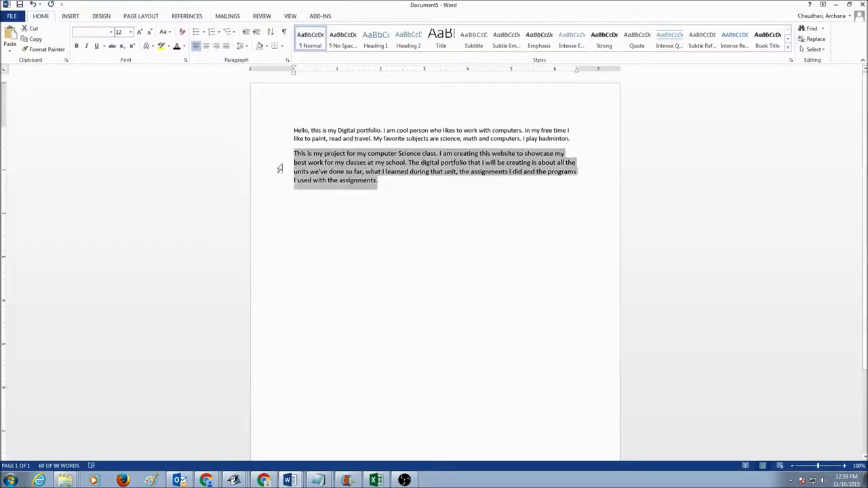
left_click(294, 154)
triple_click(318, 163)
key("ctrl+c")
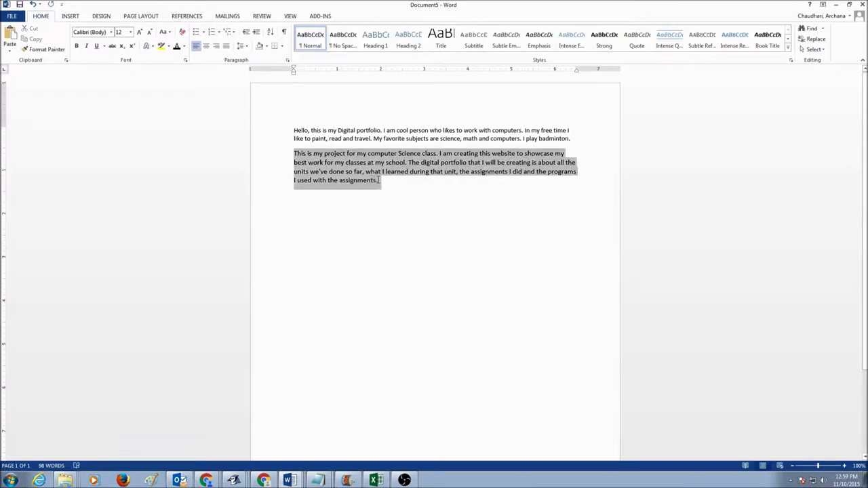
left_click(318, 479)
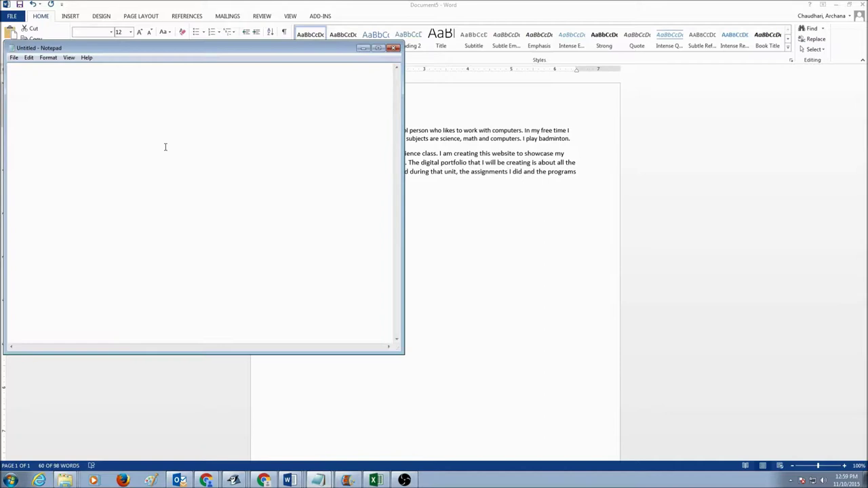
key("ctrl+v")
Clear the pasted text from Notepad and return from Word to Google Sites in Chrome.
key("ctrl+a")
key("Delete")
left_click(364, 48)
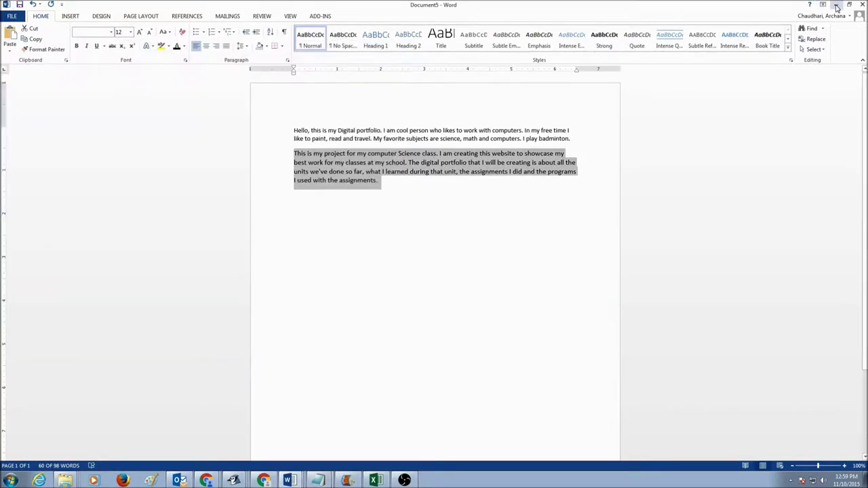
key("alt+Tab")
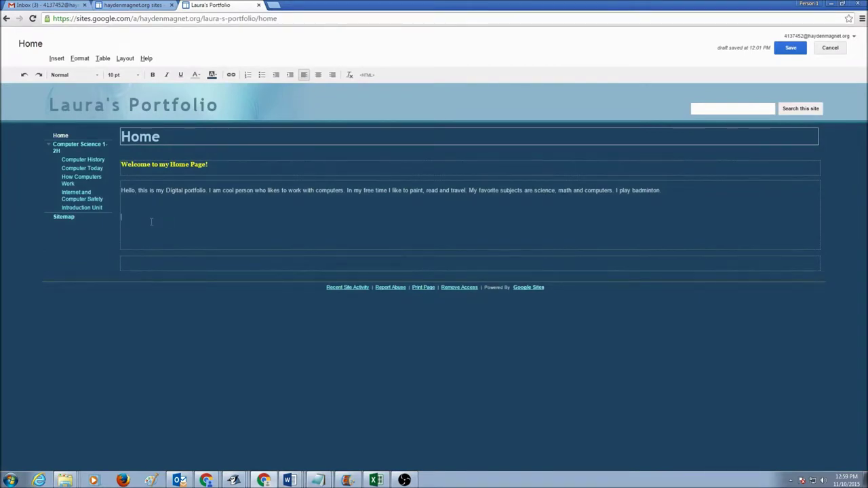
Paste the computer Science project paragraph under the first paragraph and remove the blank line between them.
key("ctrl+v")
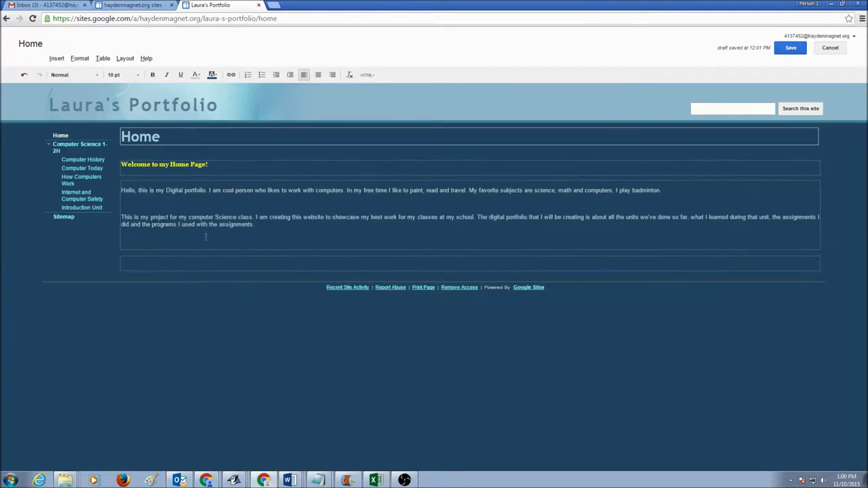
left_click(144, 207)
key("BackSpace")
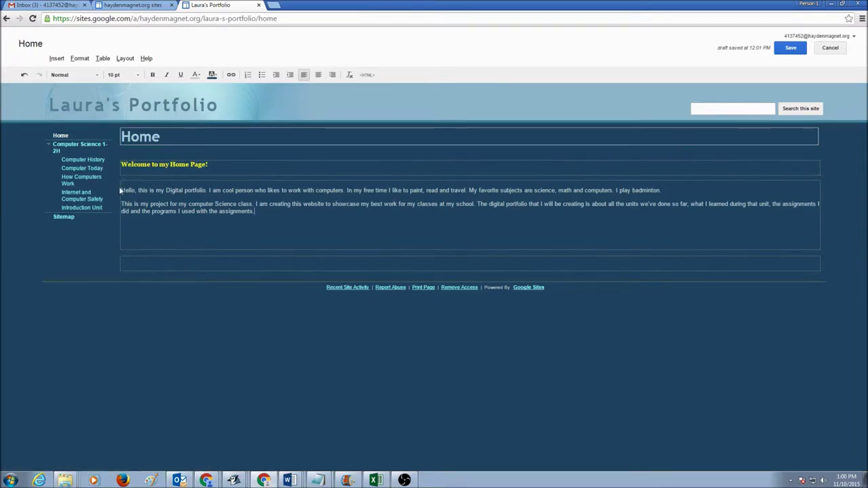
Set both introduction paragraphs to Georgia at 12 pt.
left_click_drag(121, 190, 254, 212)
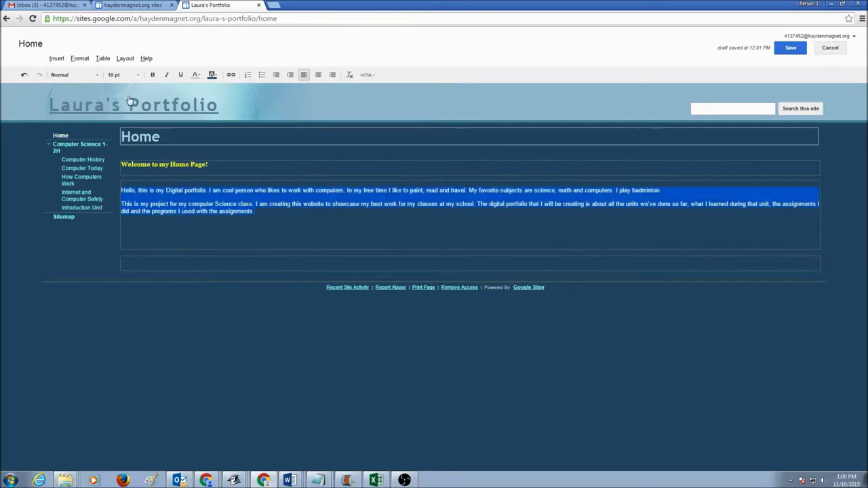
left_click(97, 76)
left_click(89, 125)
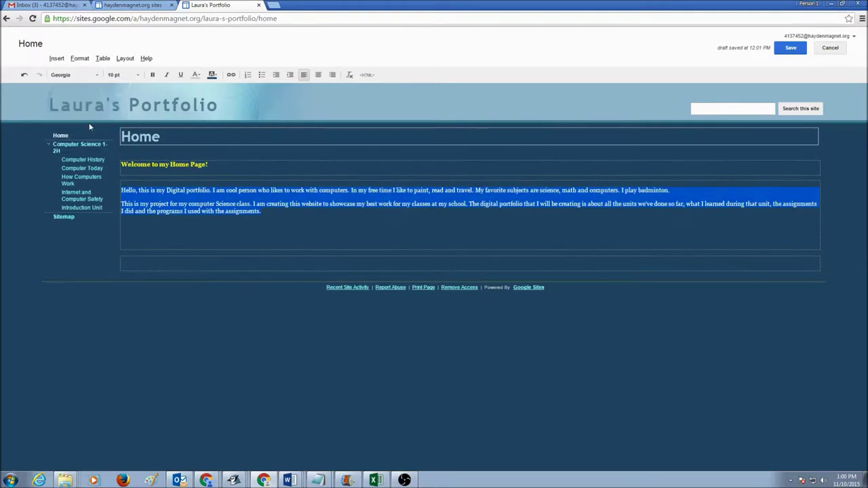
left_click(138, 76)
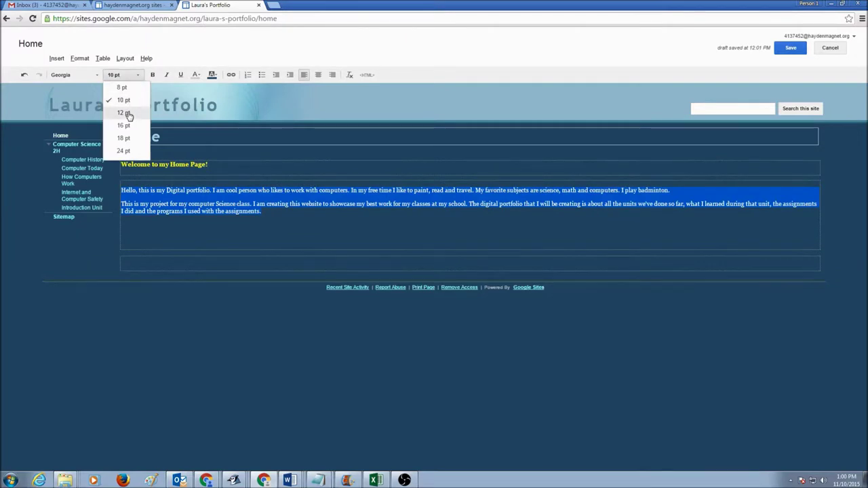
left_click(124, 113)
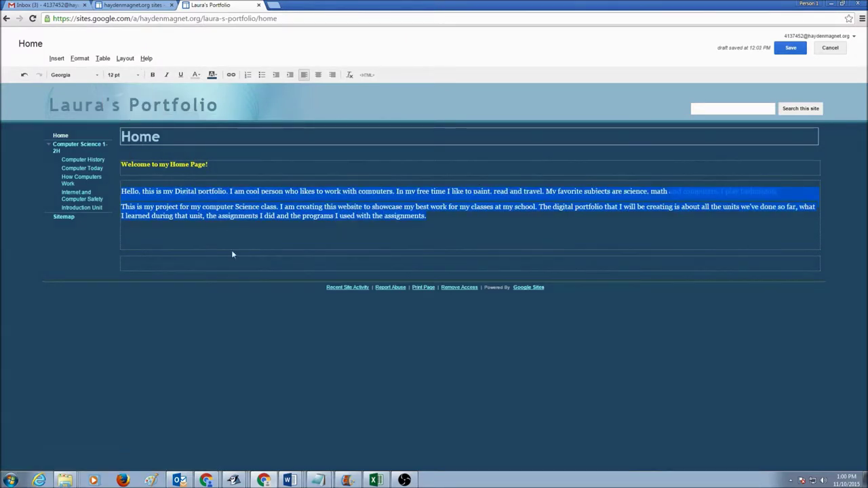
Make the 'Welcome to my Home Page!' line 12 pt and save the Home page.
left_click_drag(217, 164, 121, 165)
left_click(138, 75)
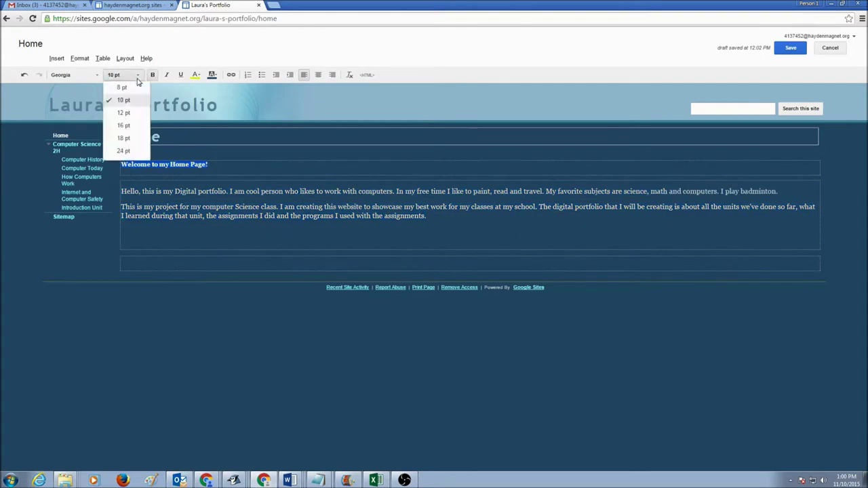
left_click(127, 114)
left_click(225, 229)
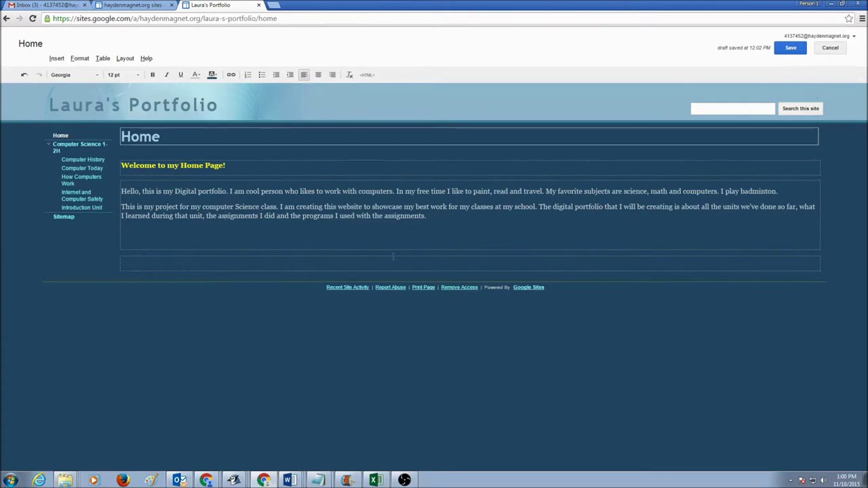
left_click(790, 49)
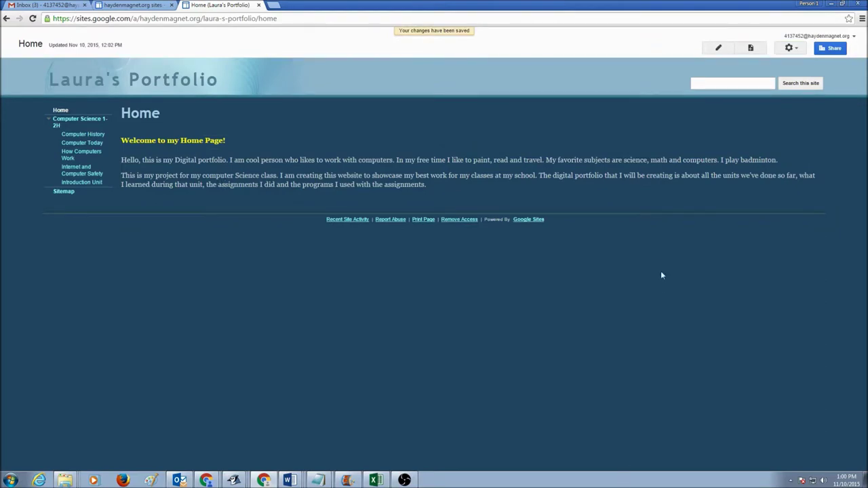
Reopen the Home page for editing and change its layout to Two column.
left_click(718, 50)
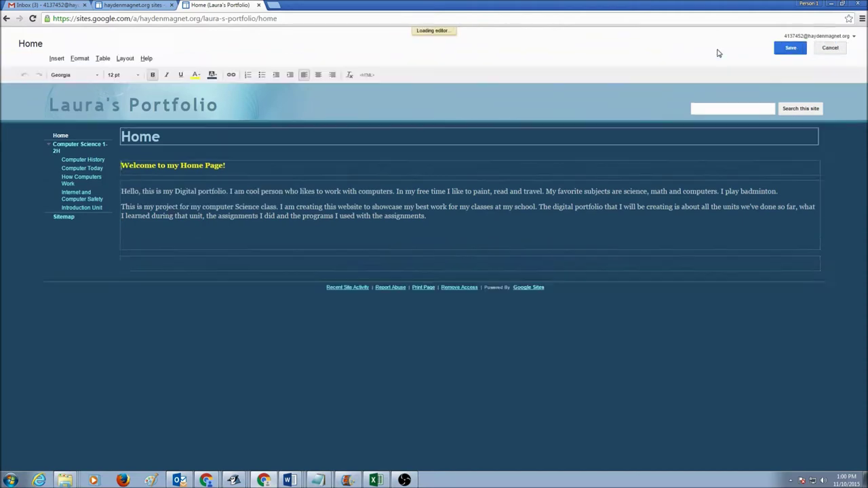
left_click(124, 60)
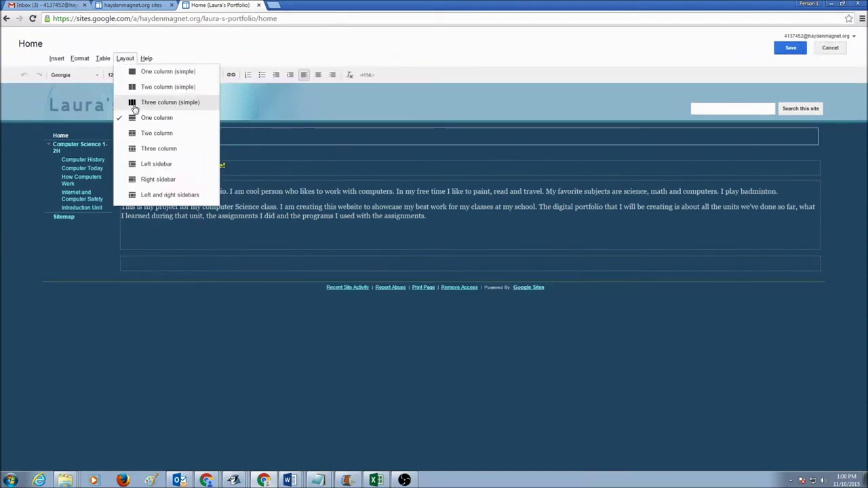
left_click(151, 136)
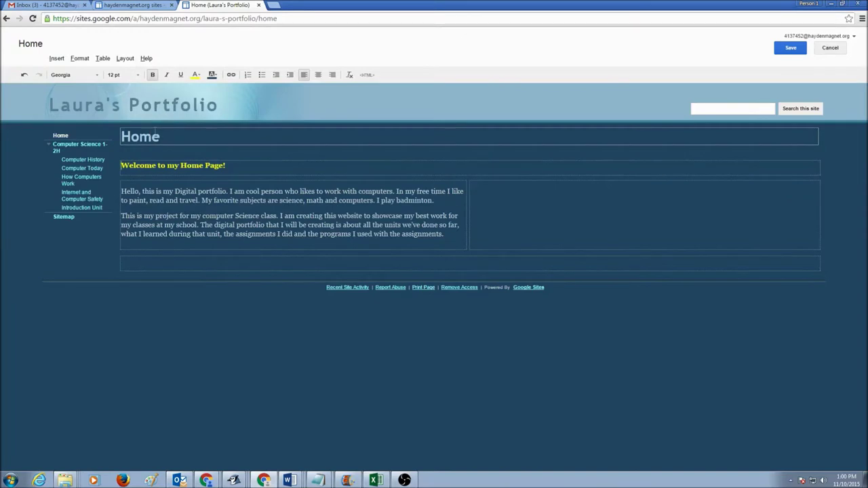
Move the computer Science project paragraph into the right column and save the page.
left_click_drag(121, 215, 445, 234)
key("ctrl+c")
key("Delete")
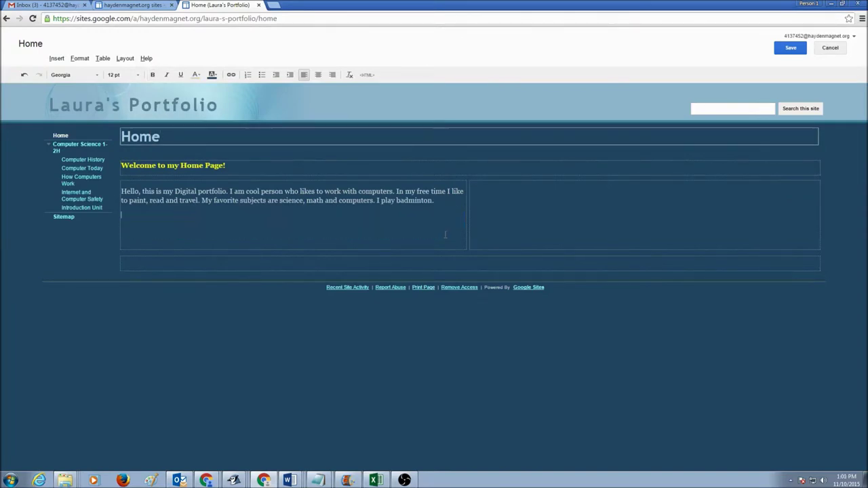
left_click(495, 202)
key("ctrl+v")
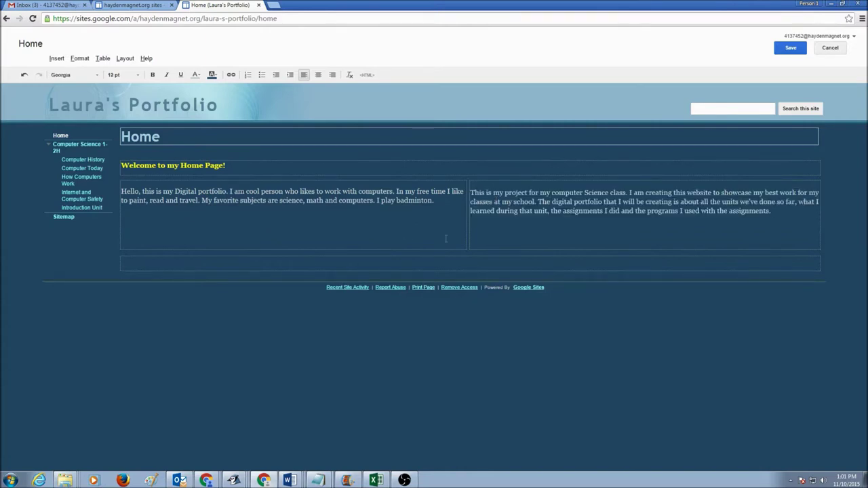
left_click(787, 51)
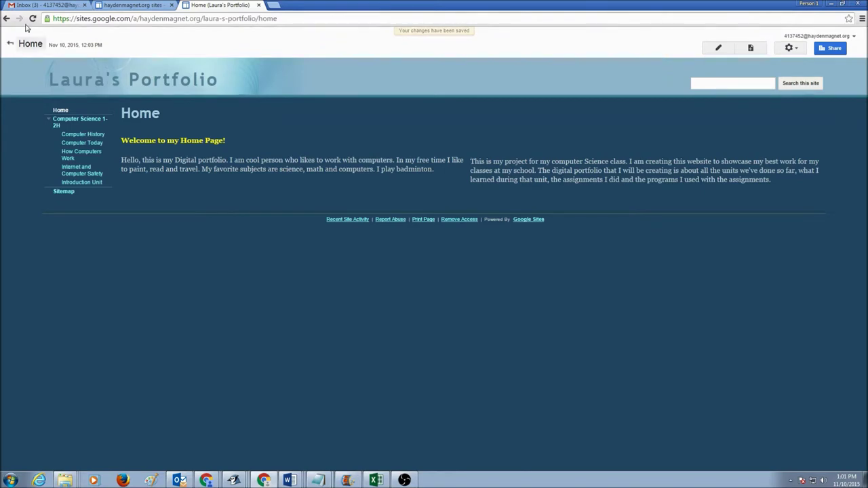
Switch the Home page to One column, delete the two empty lines between paragraphs, and save.
left_click(718, 48)
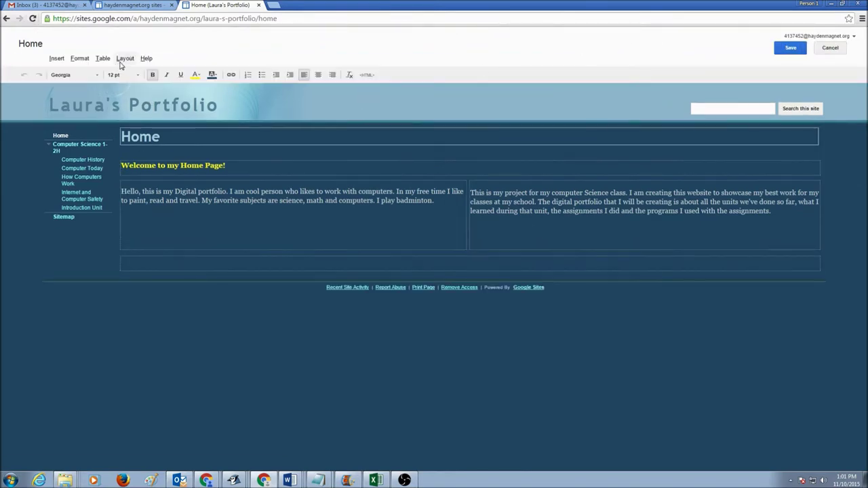
left_click(125, 58)
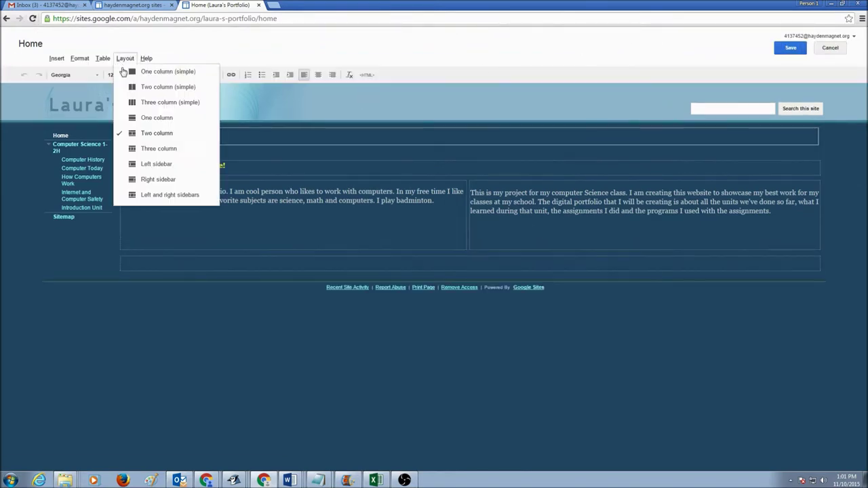
left_click(156, 117)
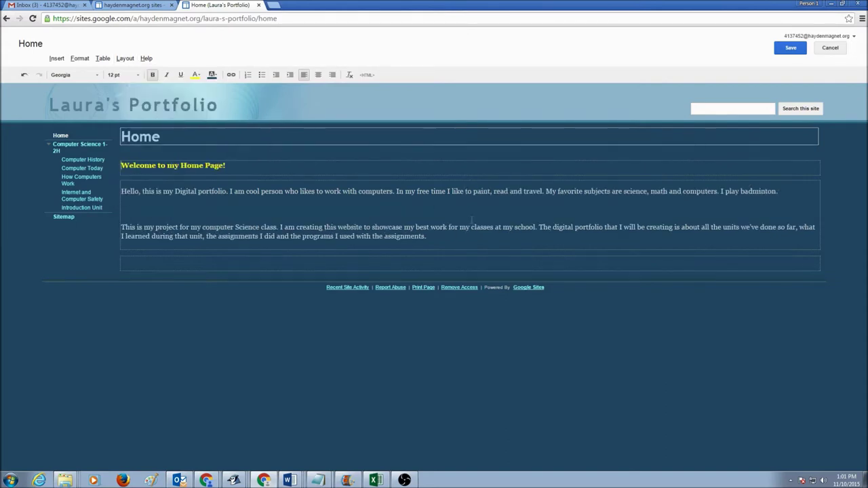
key("Delete")
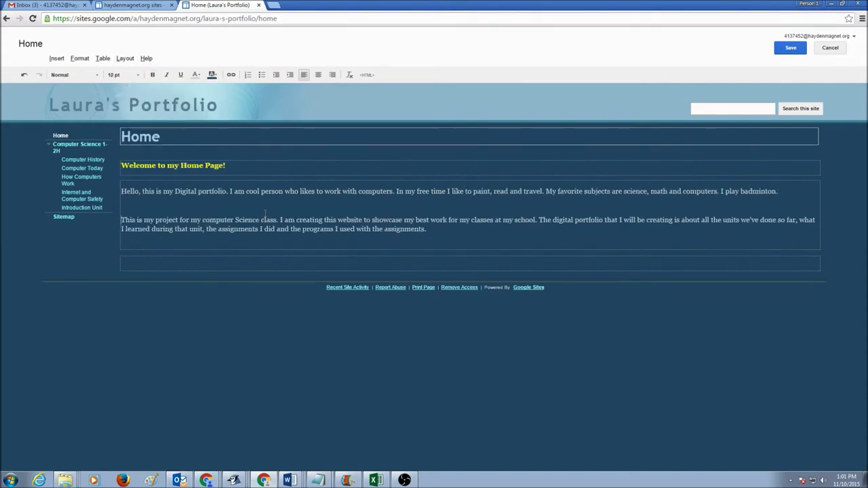
key("Delete")
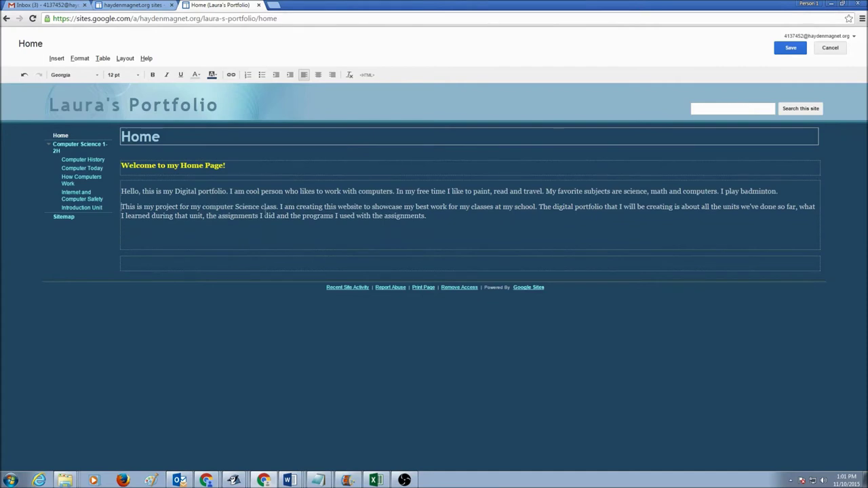
left_click(781, 48)
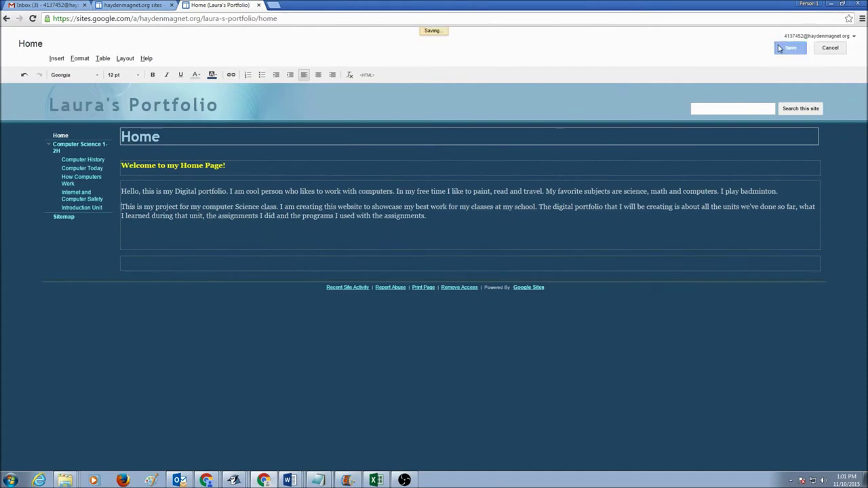